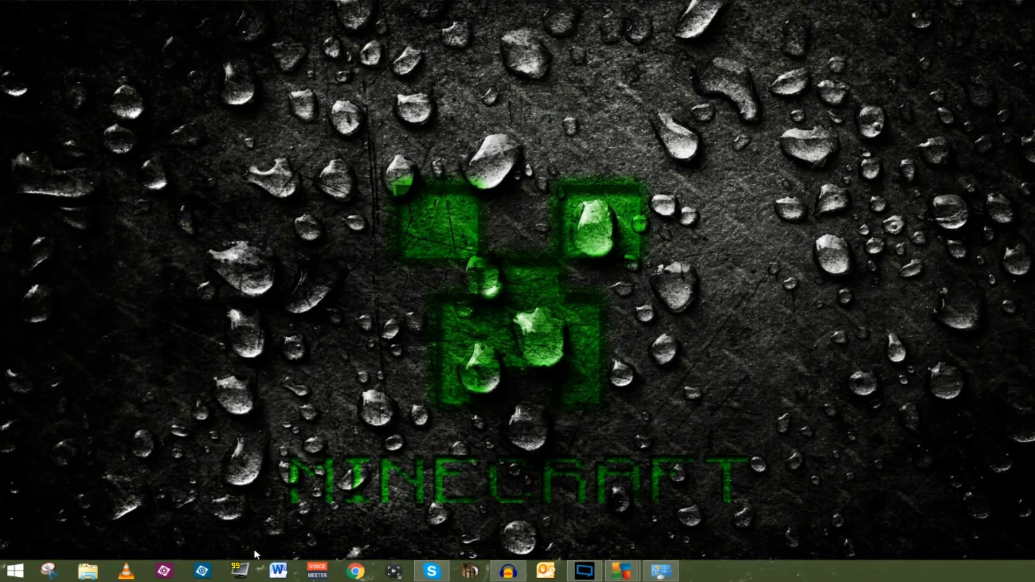
click(353, 572)
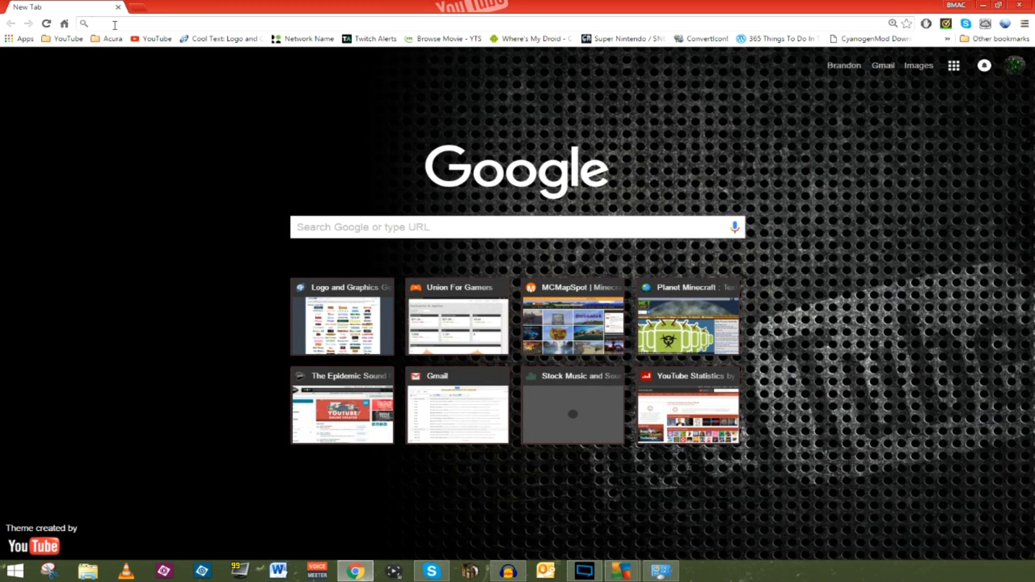
text(www.)
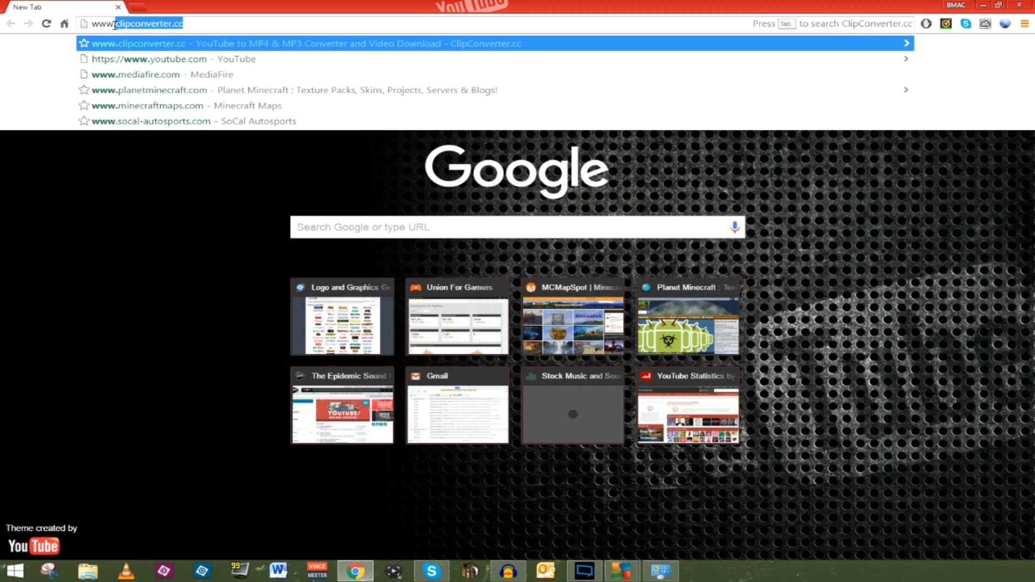
text(wemod.com)
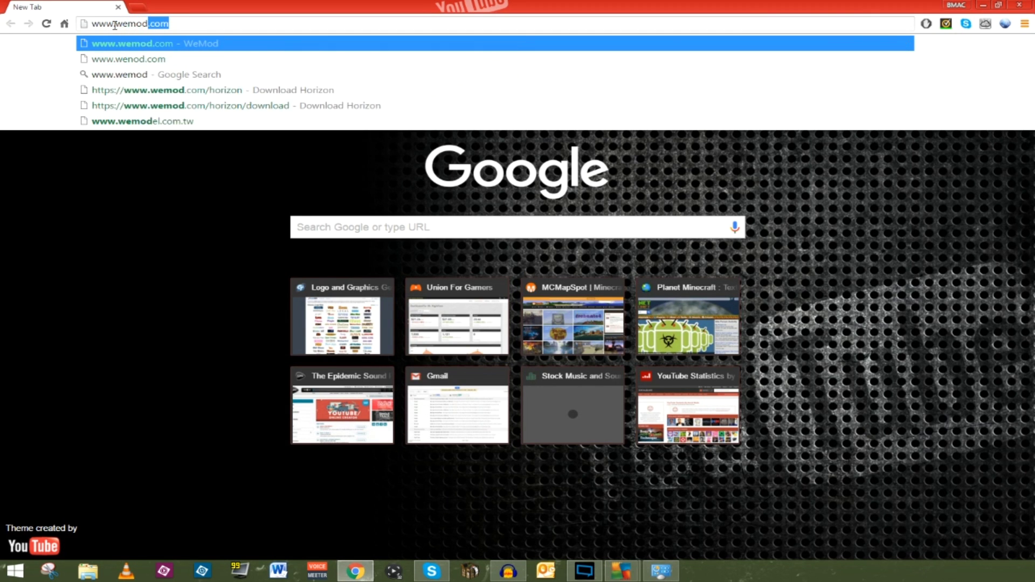
key(Return)
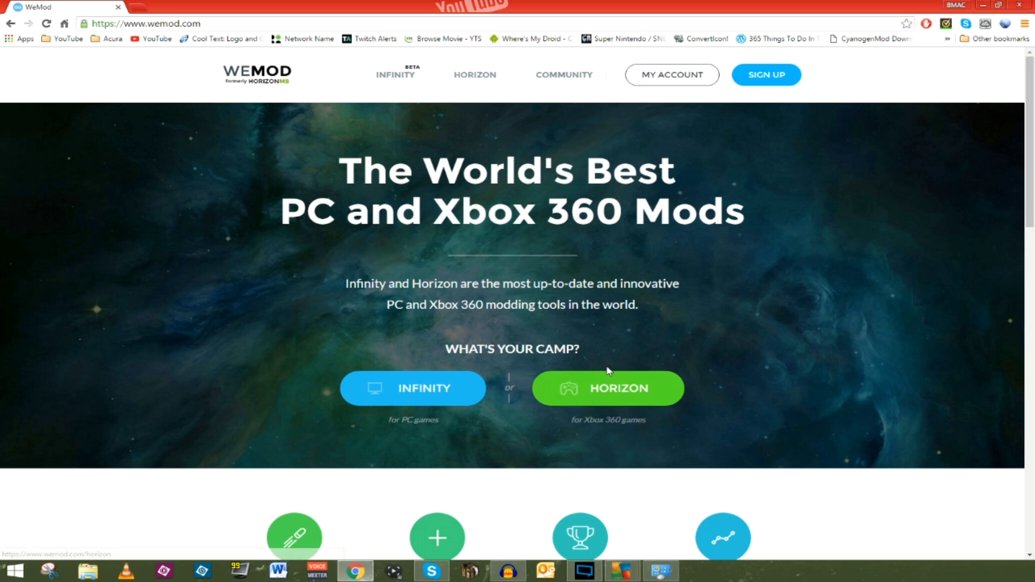
- Go to WeMod's Horizon page and start downloading the Horizon installer
click(615, 390)
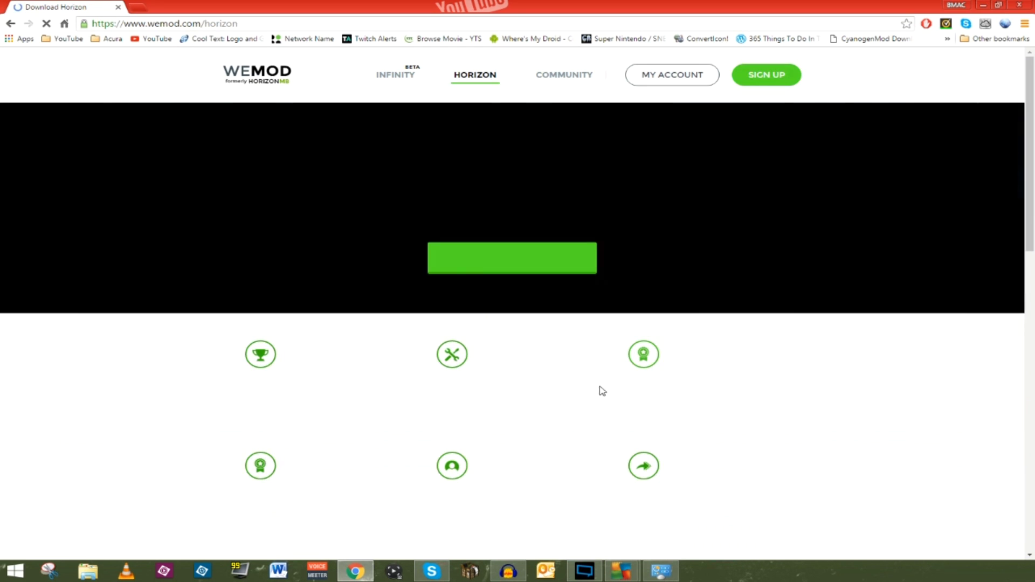
click(535, 264)
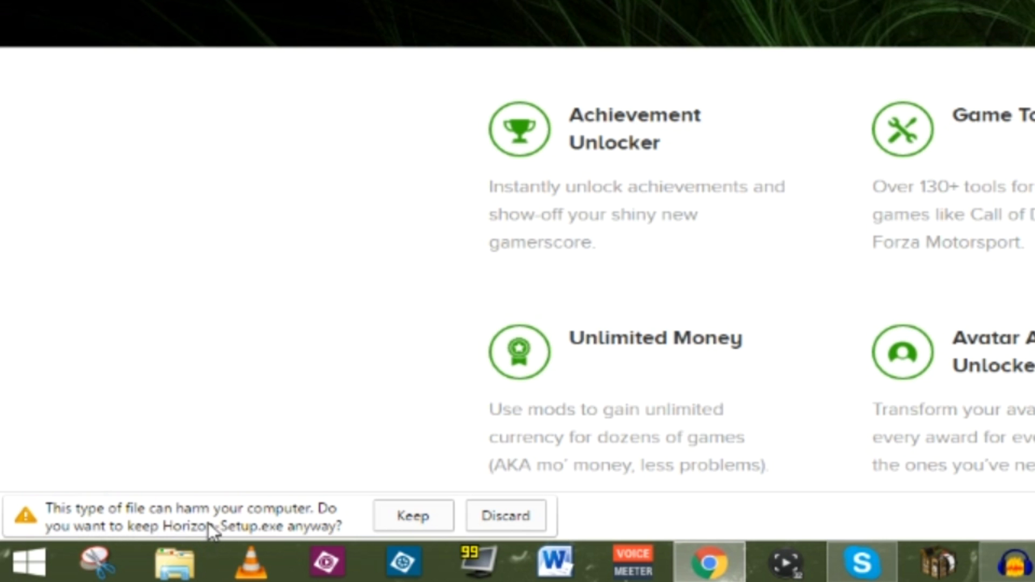
- Keep Horizon-Setup.exe, run it, and install Horizon, approving the User Account Control prompt
click(384, 515)
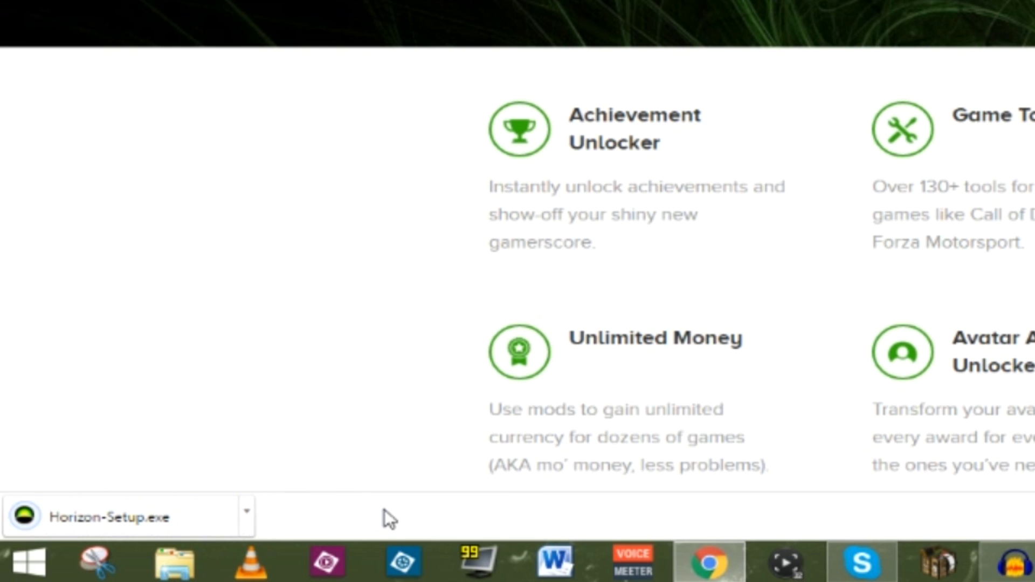
click(245, 515)
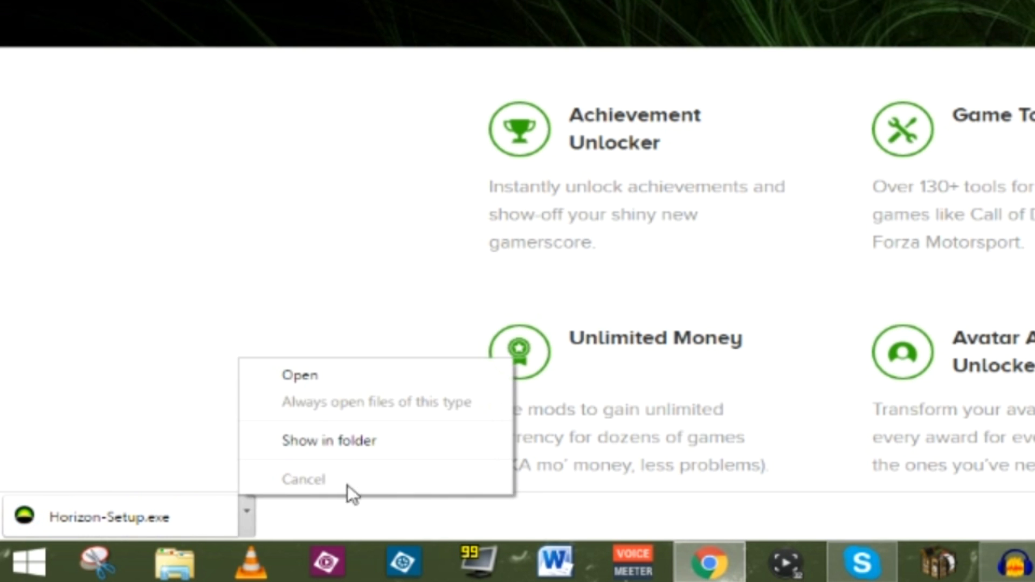
click(312, 376)
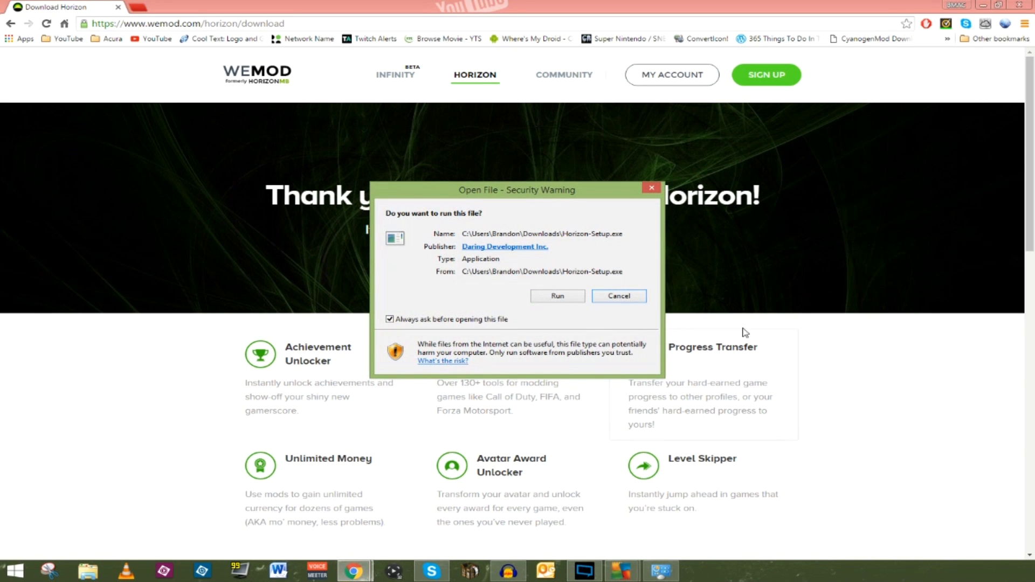
key(Return)
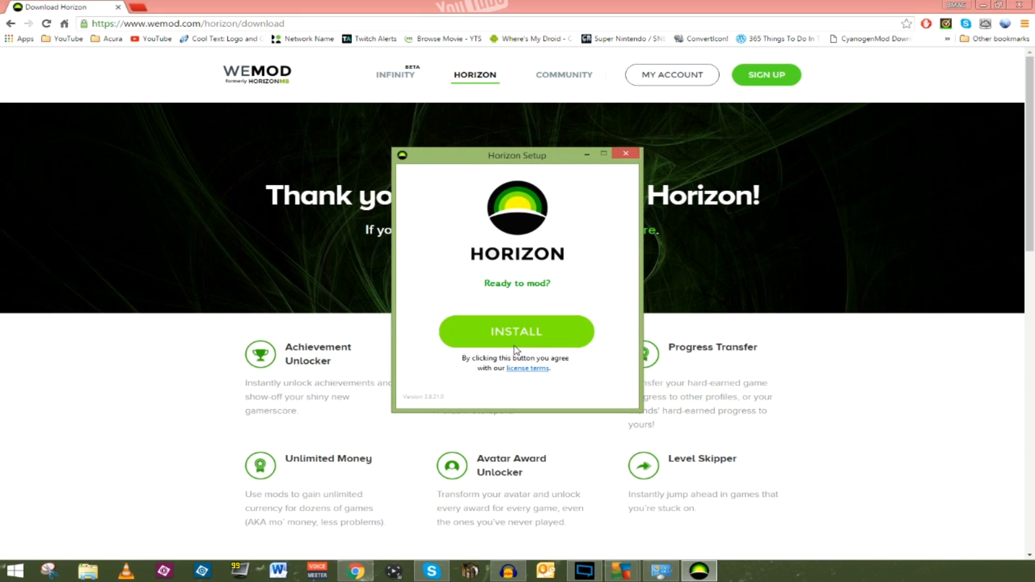
click(515, 344)
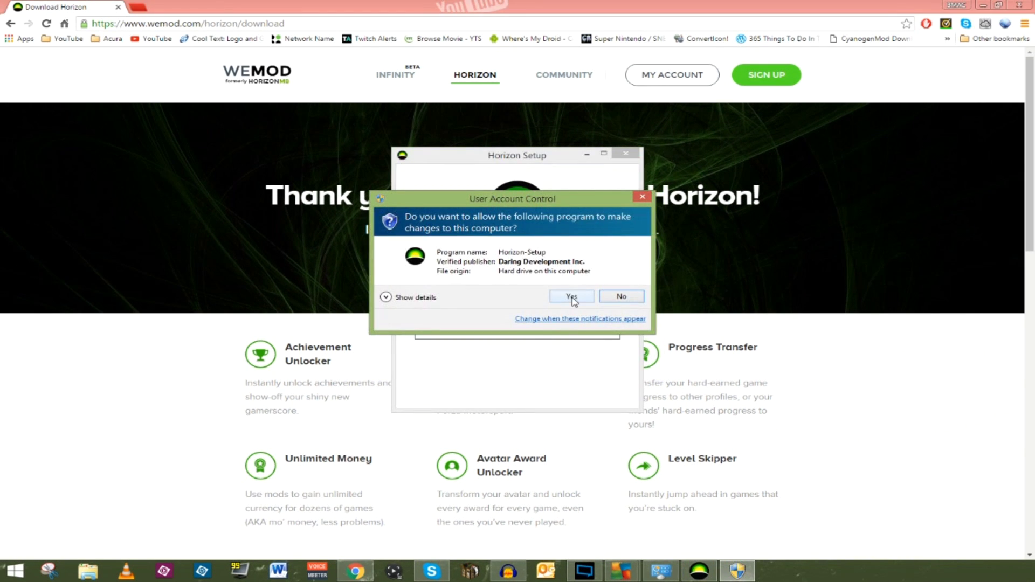
click(573, 297)
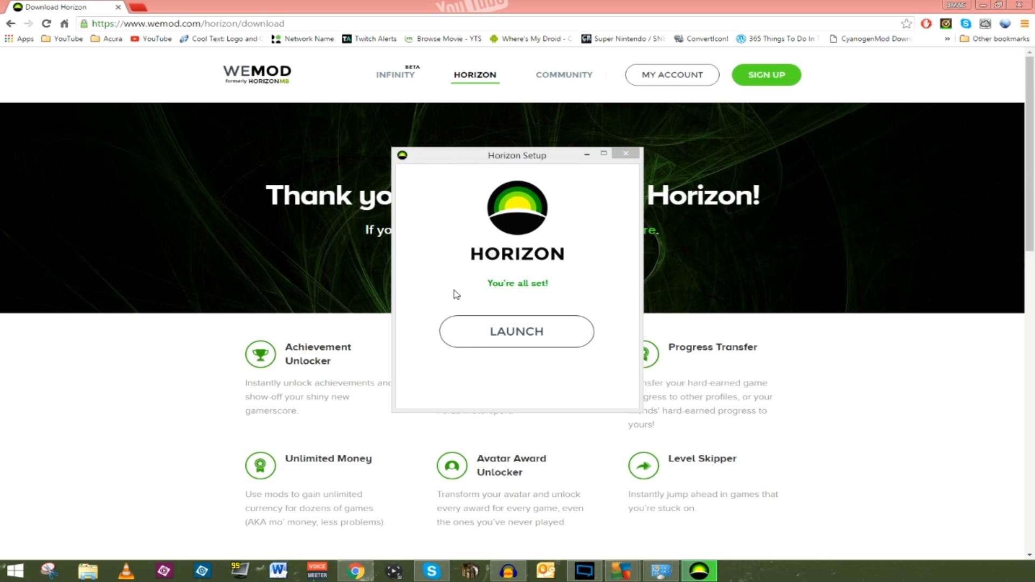
- Launch Horizon and bring up AVG's report of the two MalSign.Generic.70A threats
click(497, 329)
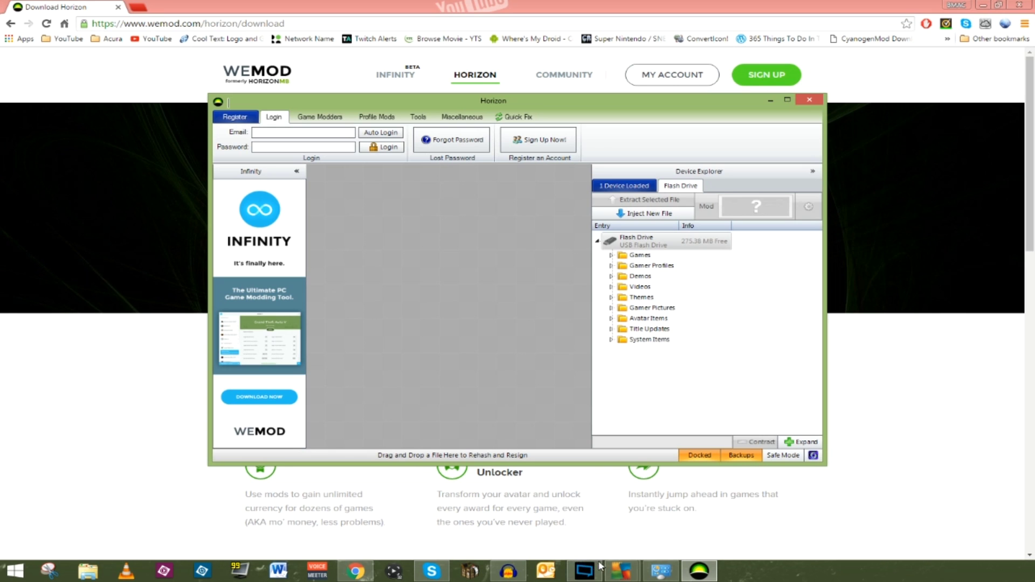
click(621, 571)
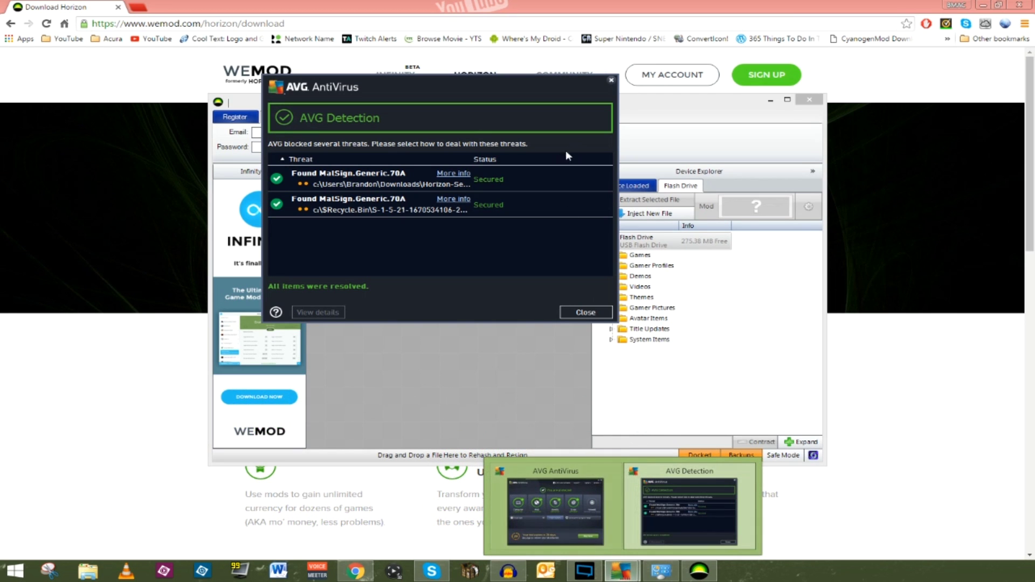
- Close the AVG Detection report and open AVG's Options > Advanced settings
click(573, 314)
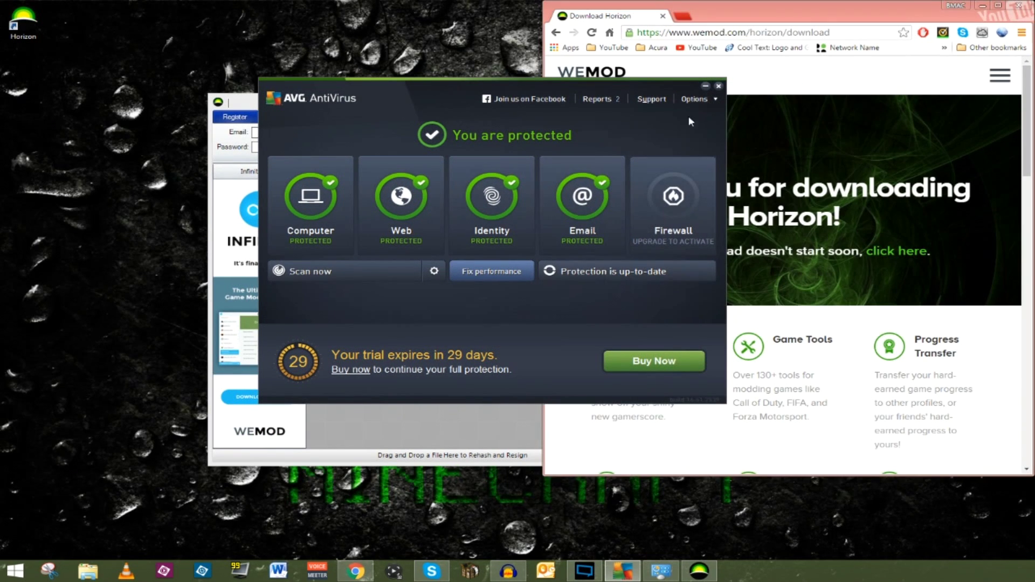
click(700, 105)
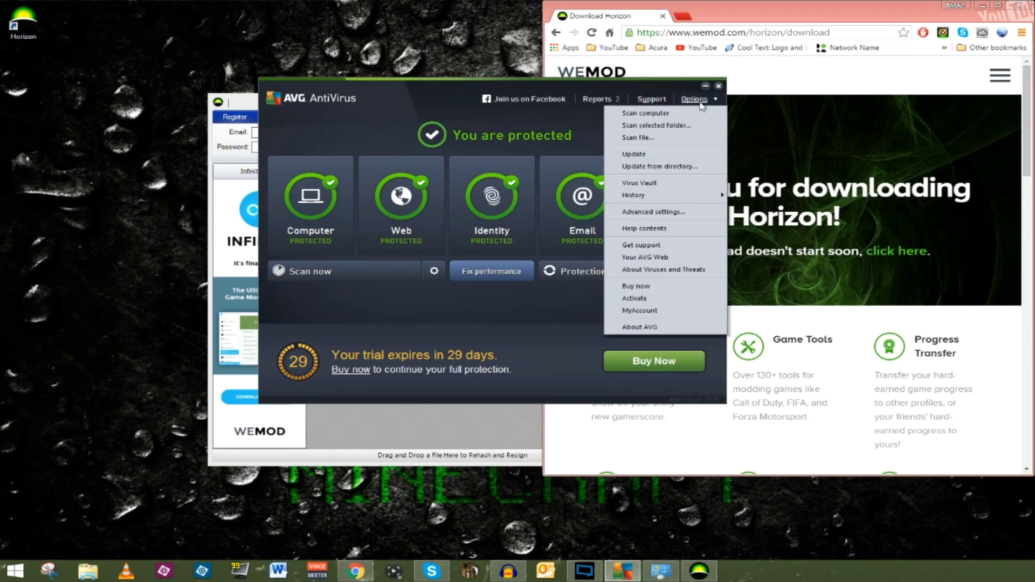
click(654, 220)
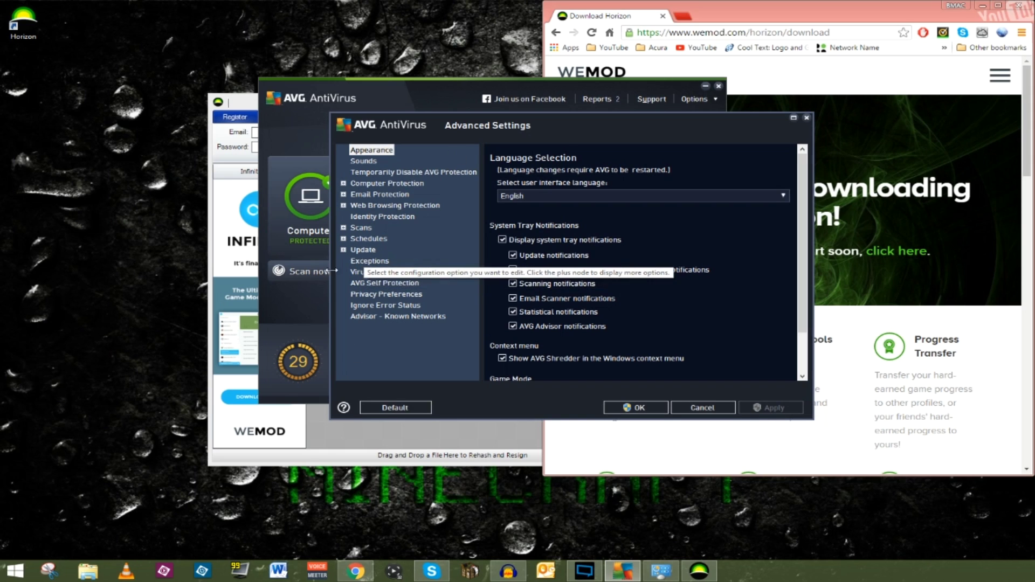
- Add a new exception under Exceptions with type set to Application or File
click(357, 262)
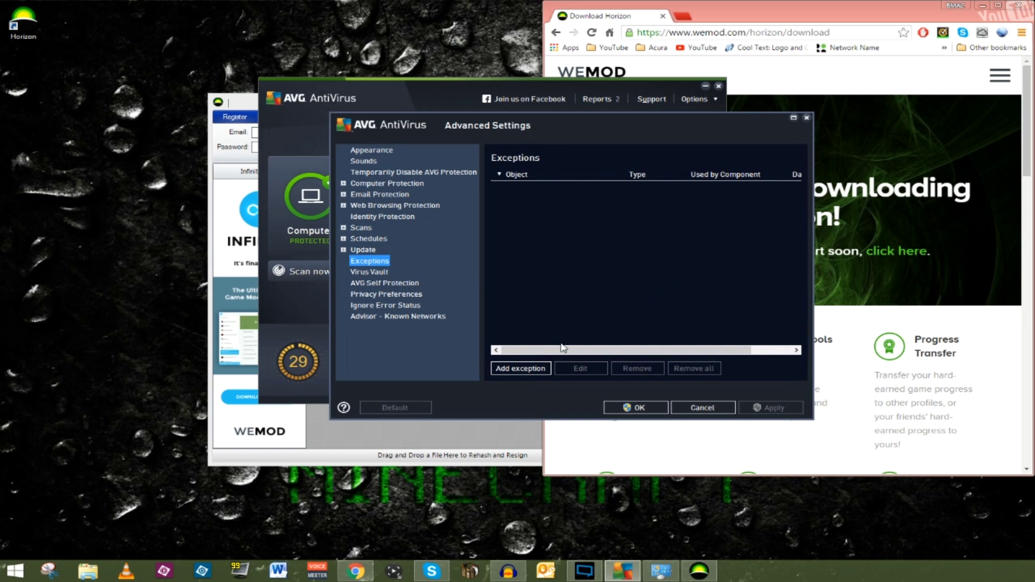
click(520, 368)
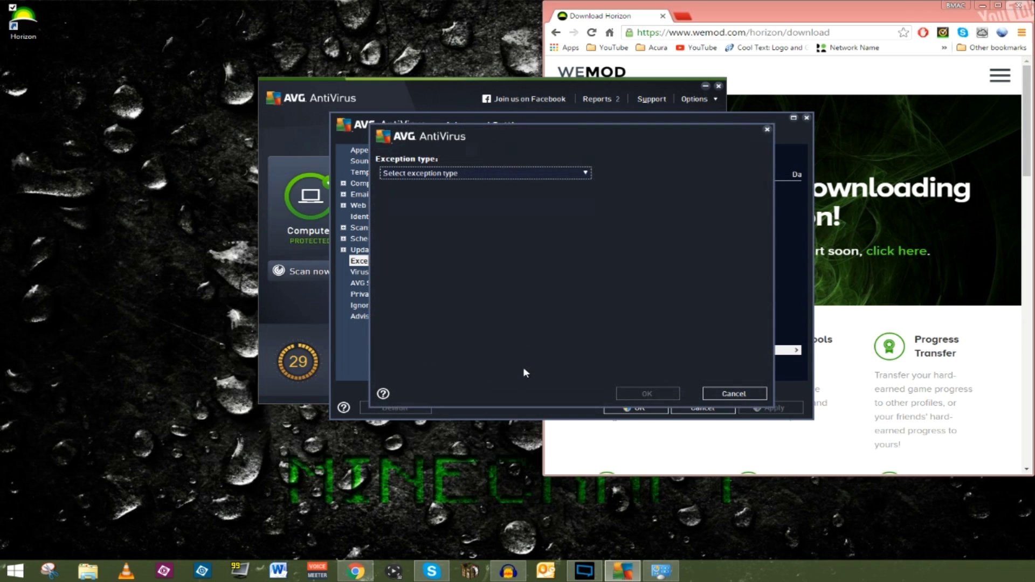
click(587, 171)
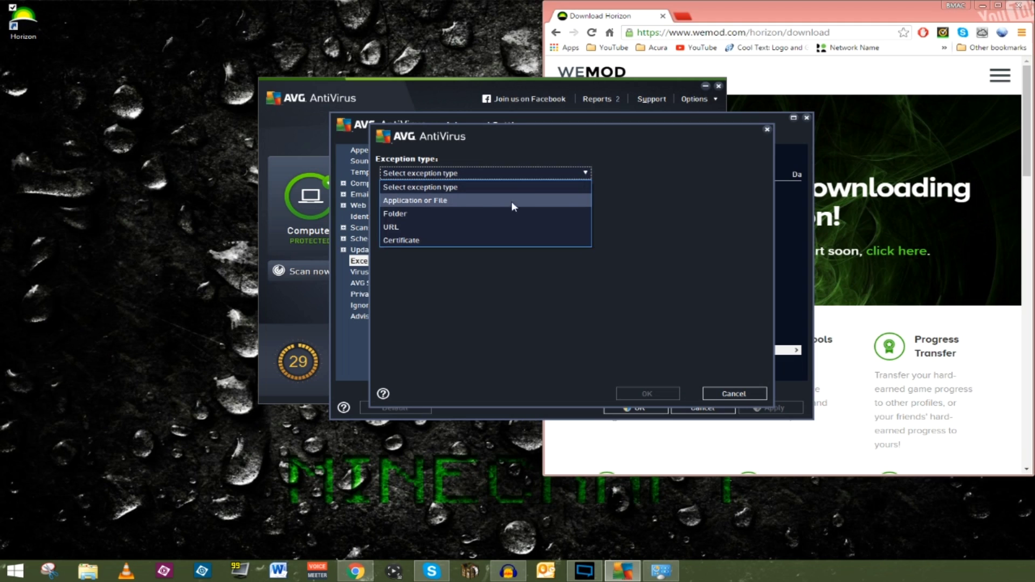
click(453, 201)
click(734, 207)
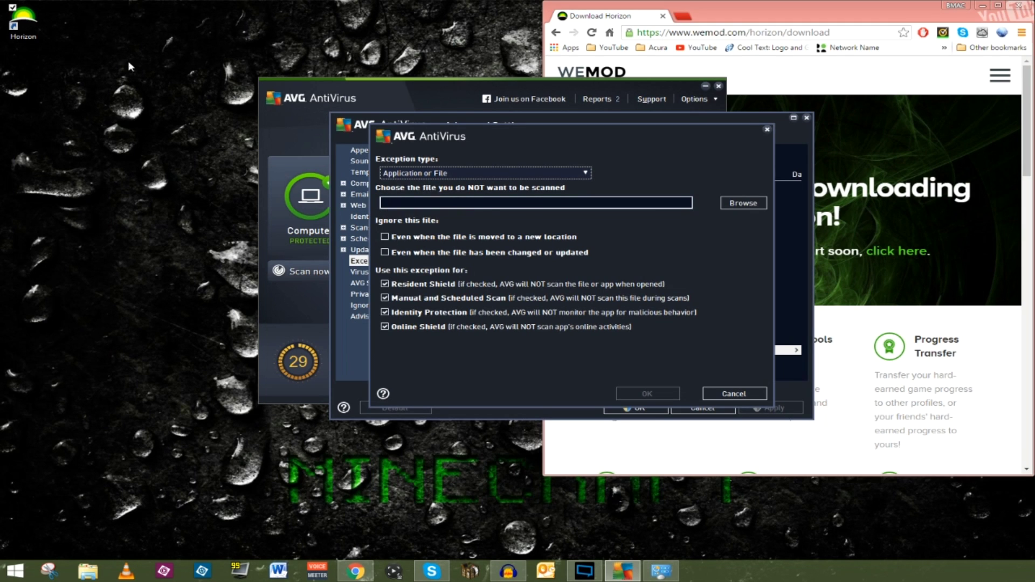
right_click(25, 28)
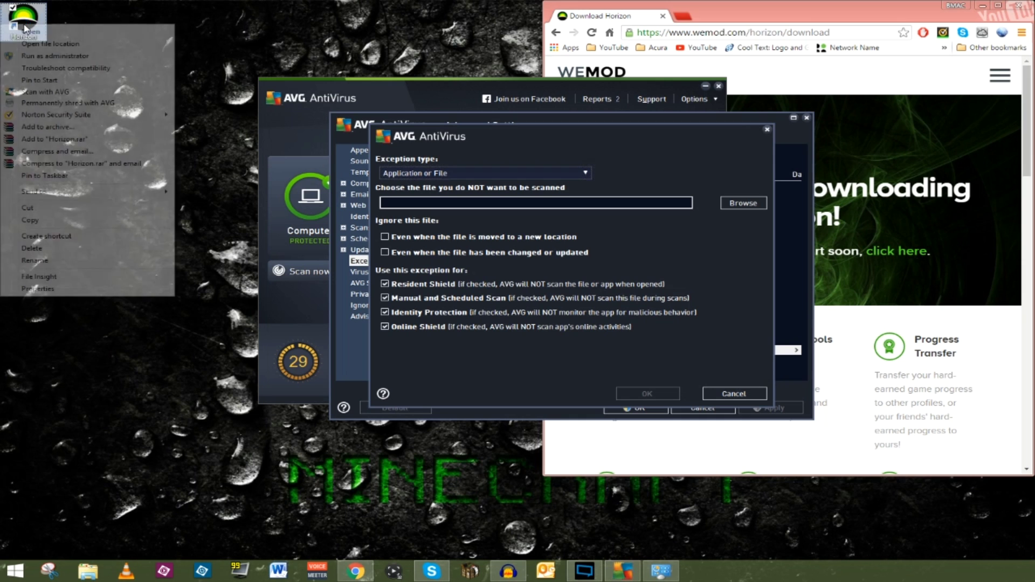
click(39, 44)
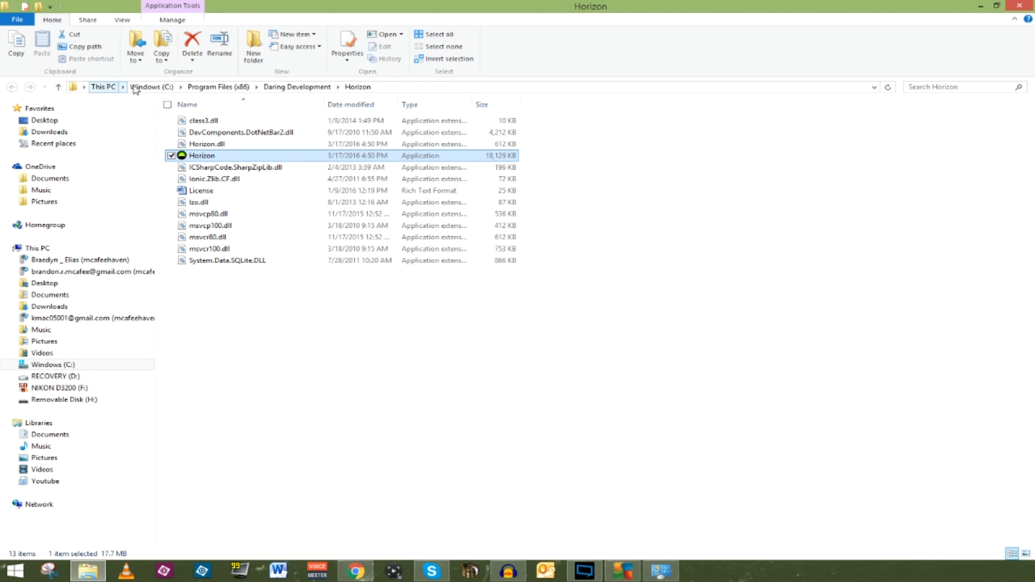
click(567, 86)
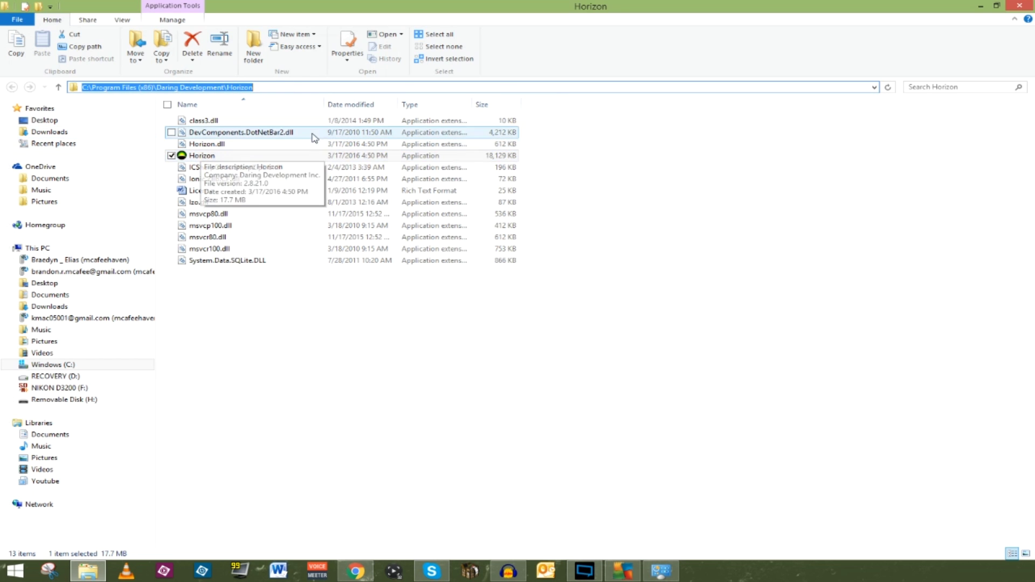
click(275, 88)
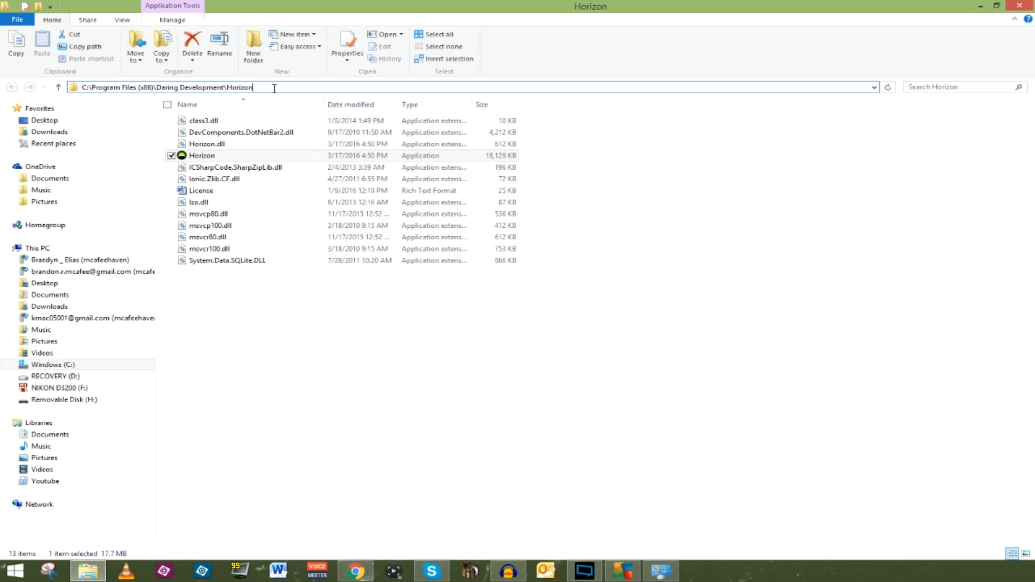
text(\)
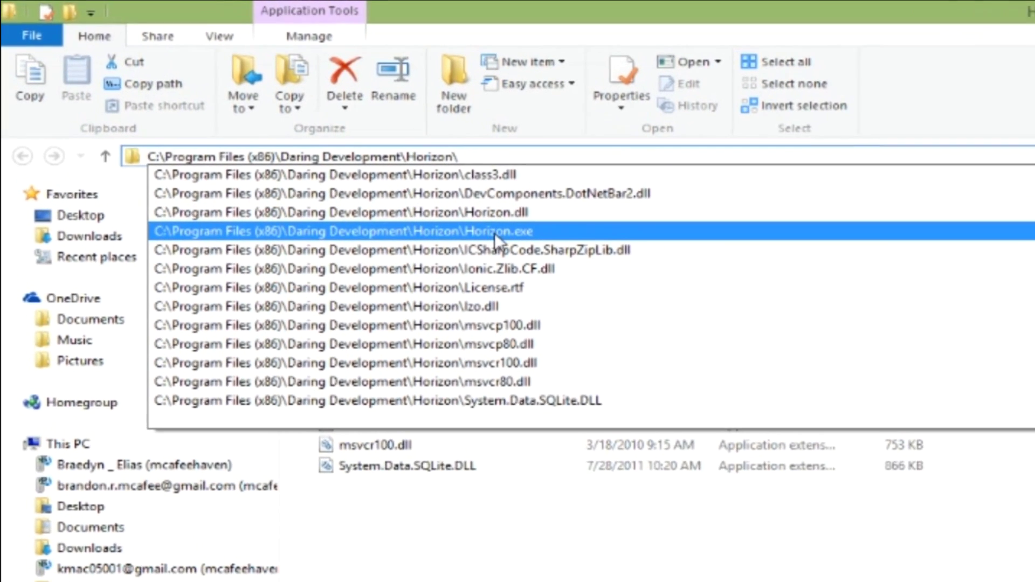
click(498, 235)
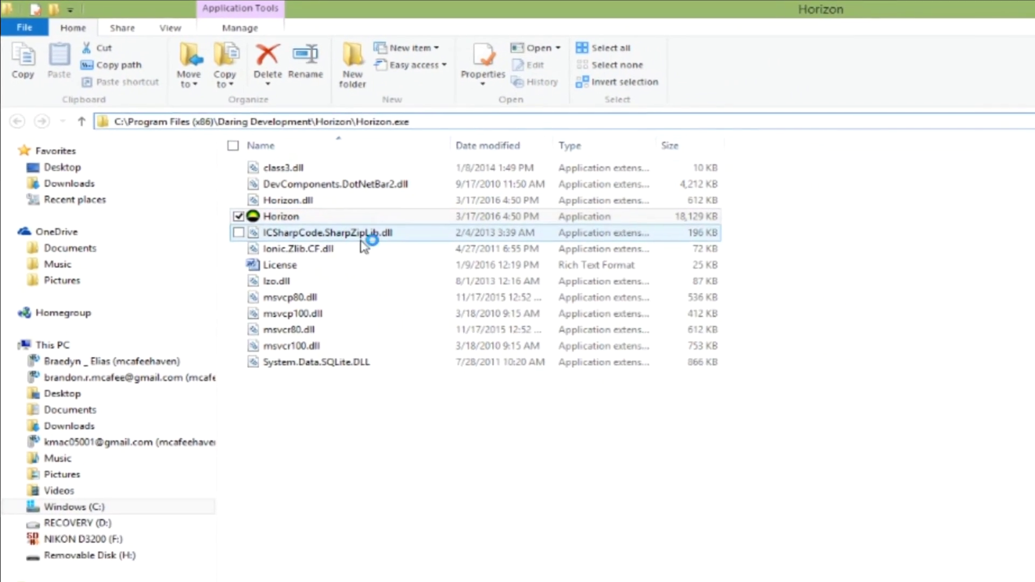
click(135, 123)
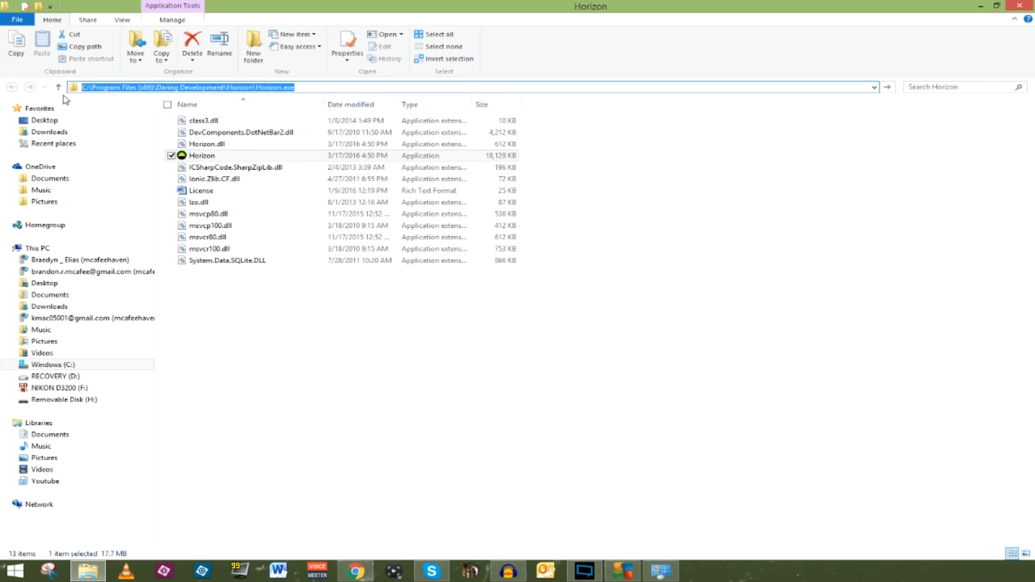
key(ctrl+c)
key(alt+Tab)
key(ctrl+v)
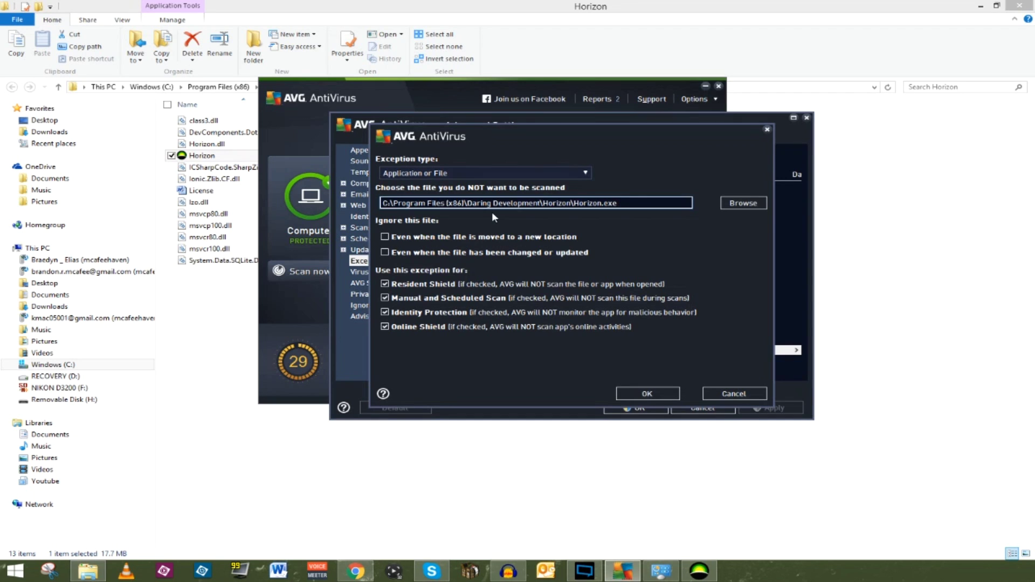
drag(624, 202, 556, 202)
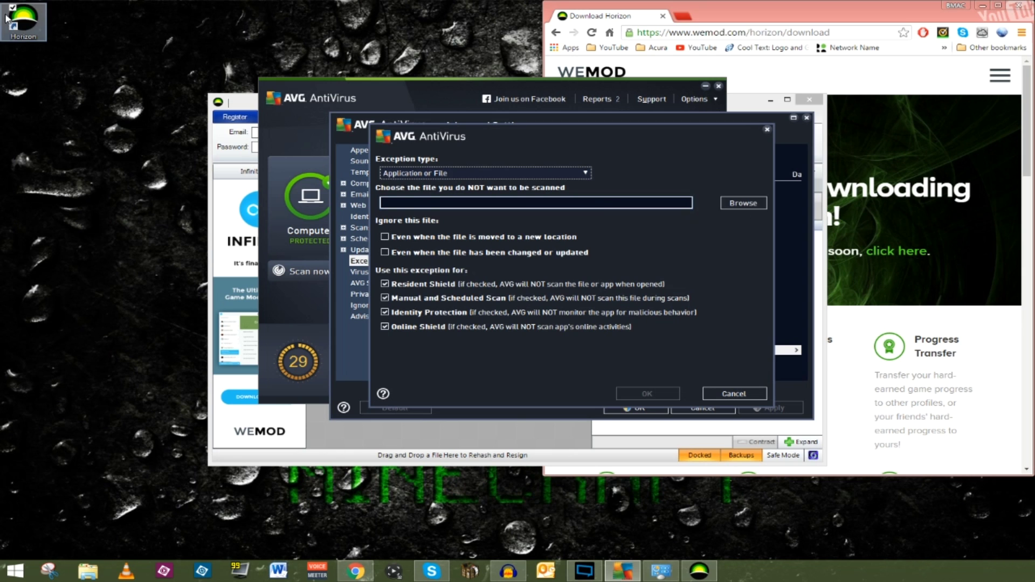
- Set the exception file to C:\Program Files (x86)\Daring Development\Horizon\Horizon.exe
right_click(21, 23)
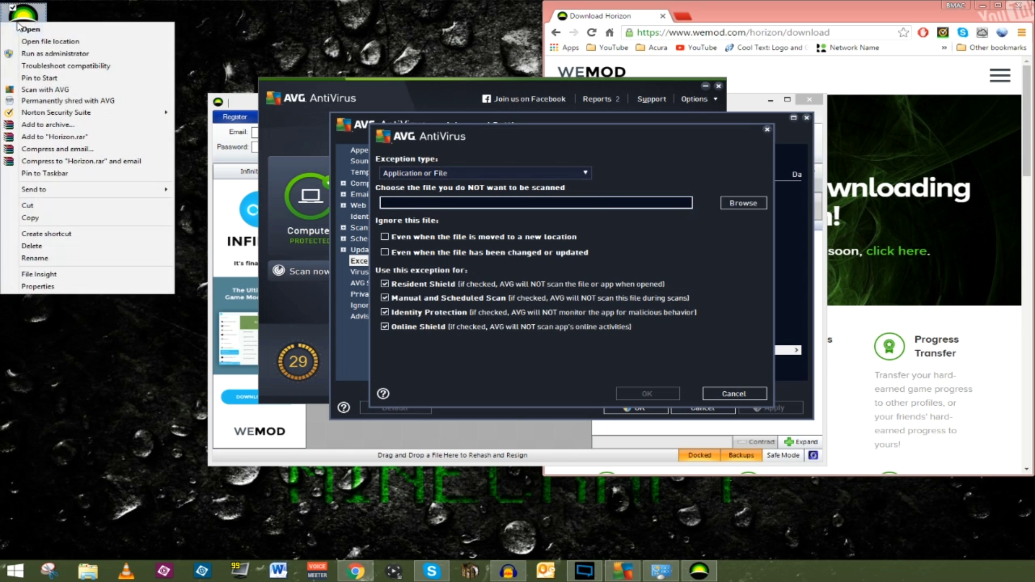
click(52, 41)
click(629, 109)
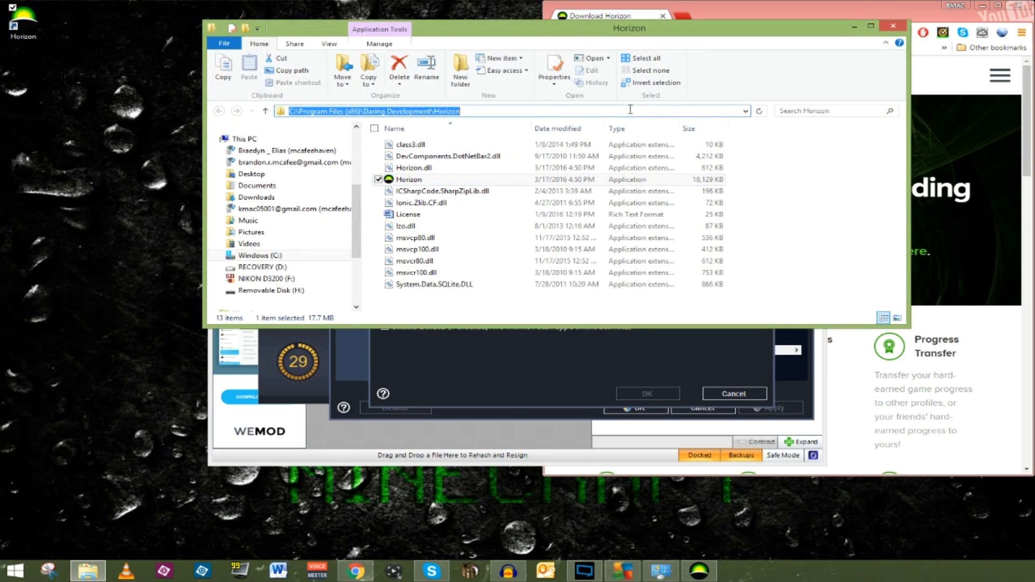
click(548, 342)
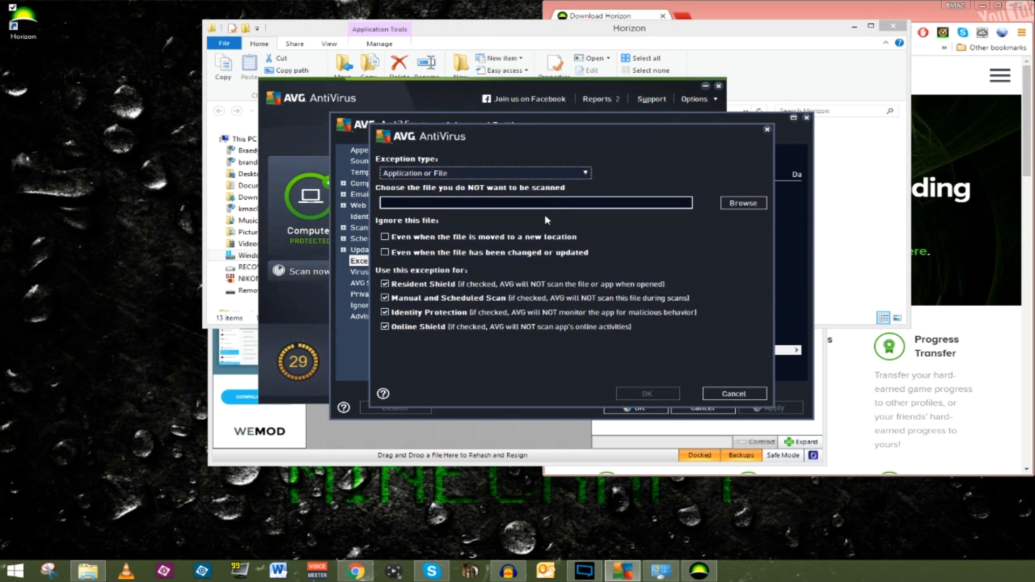
key(ctrl+v)
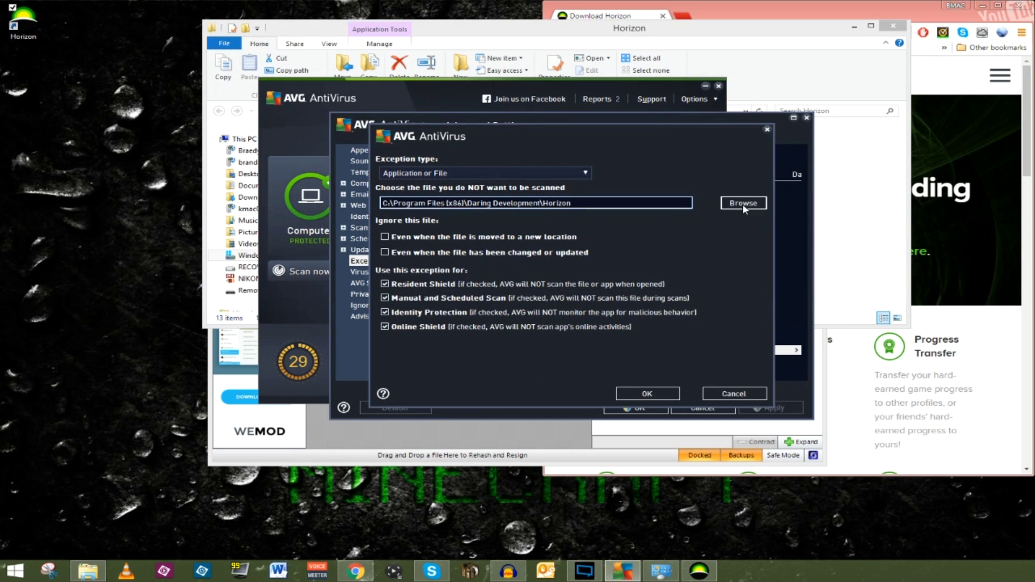
click(741, 205)
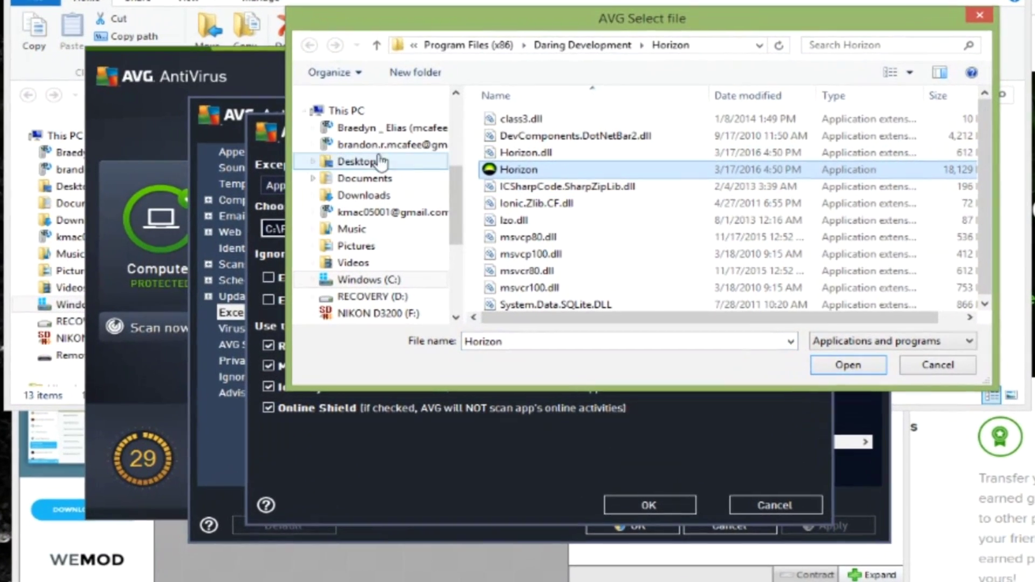
click(857, 365)
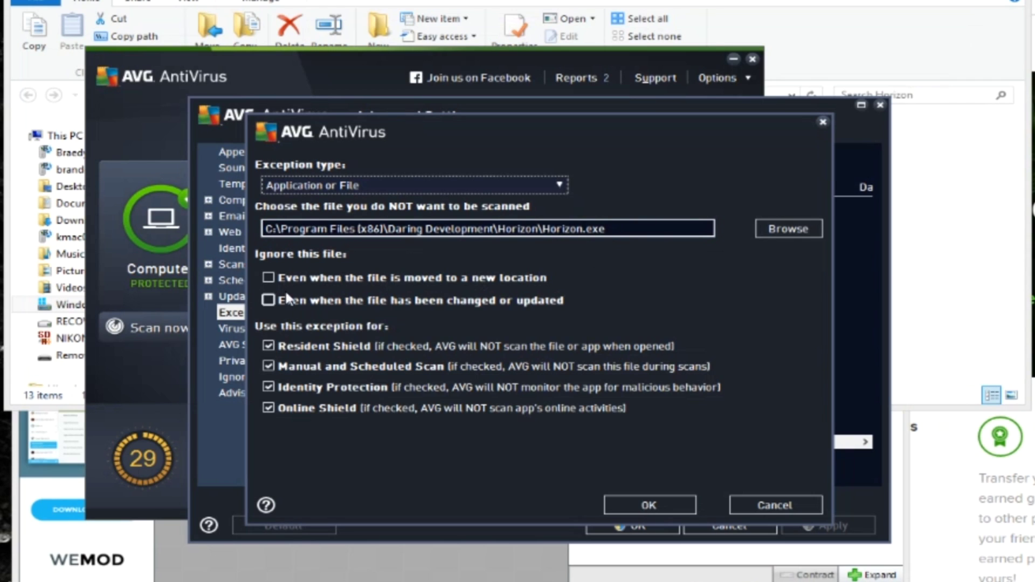
- Keep the Horizon.exe exception valid even if the file moves, then save and apply it
click(272, 276)
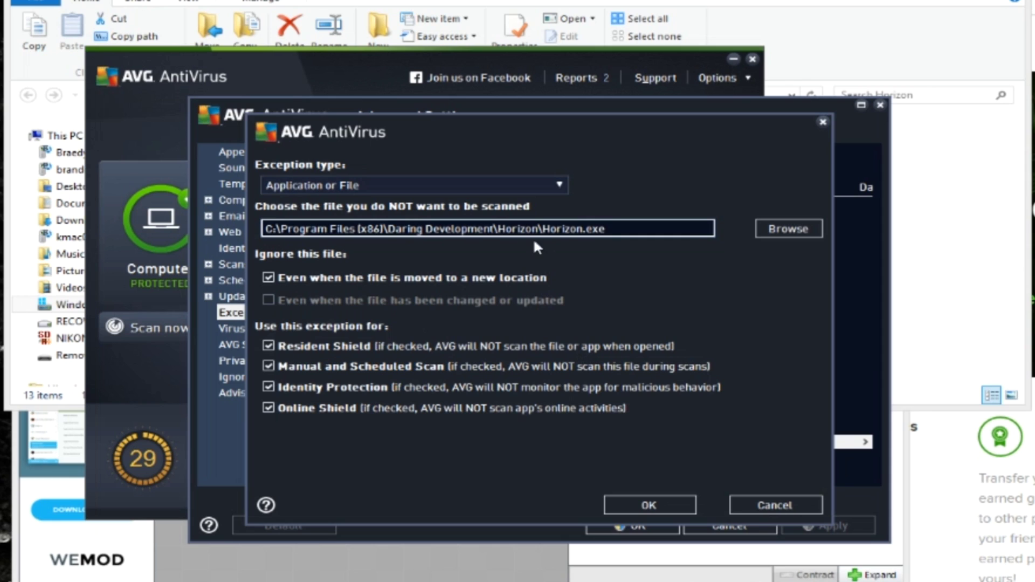
click(636, 505)
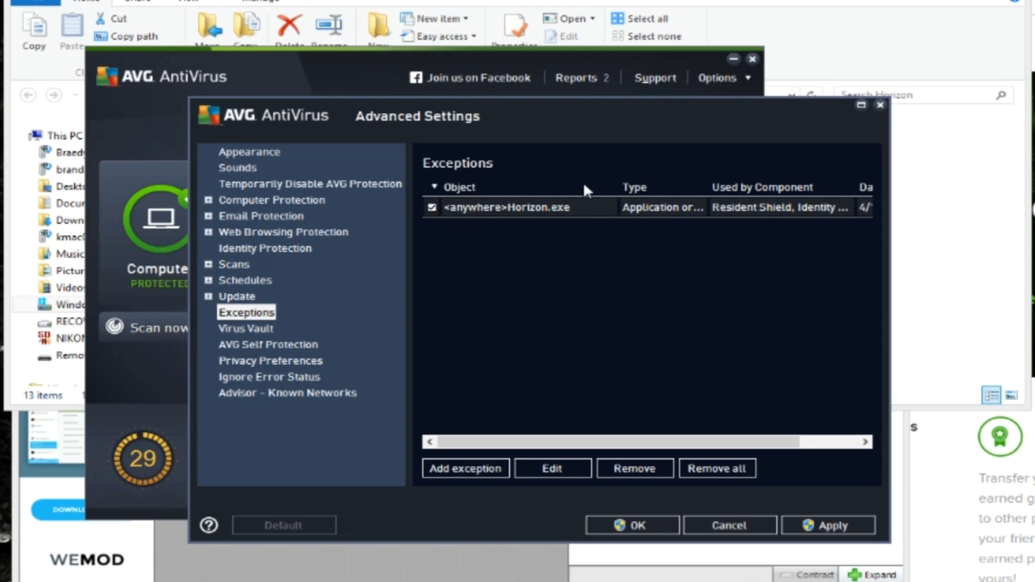
click(819, 531)
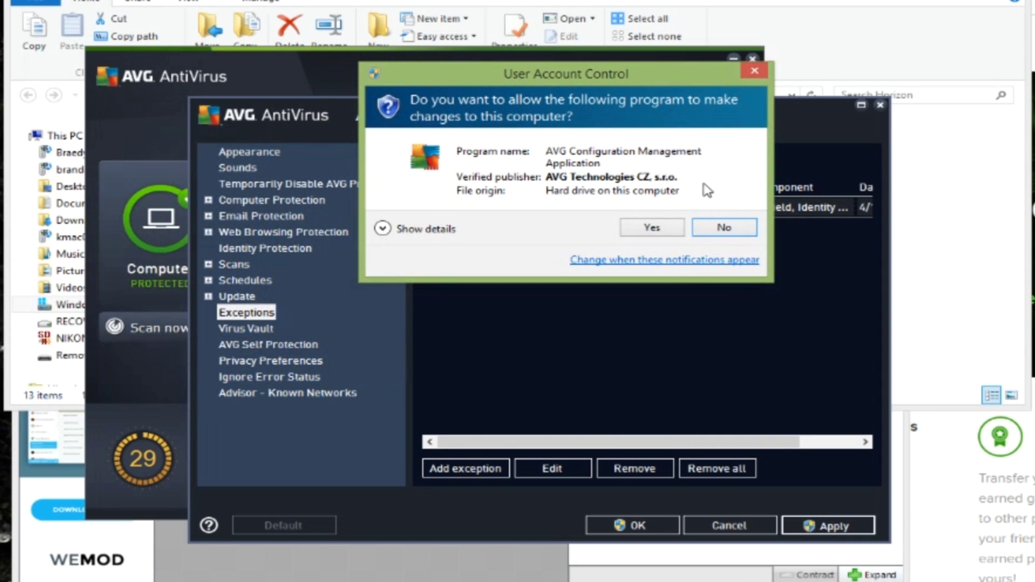
click(663, 233)
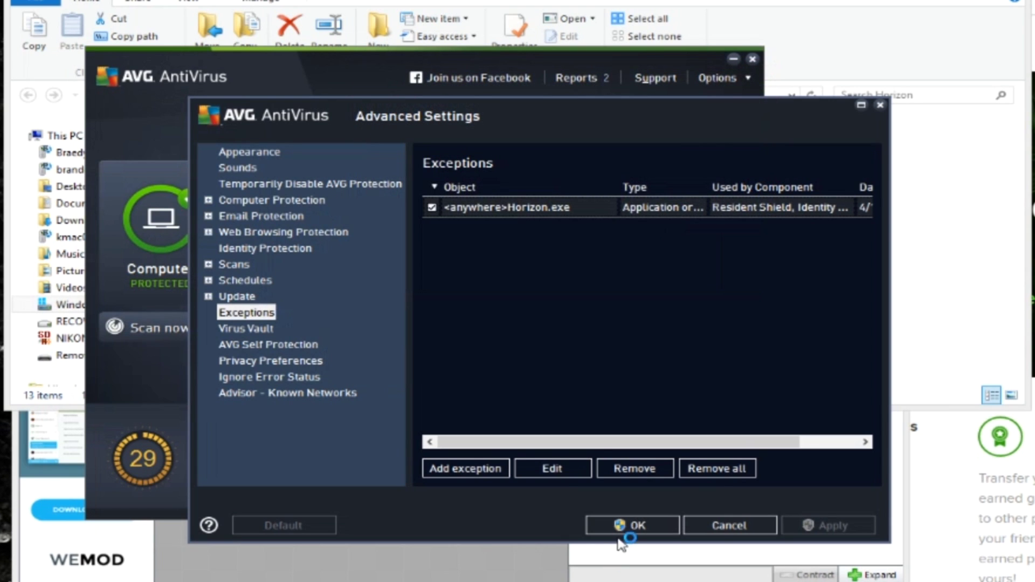
click(628, 527)
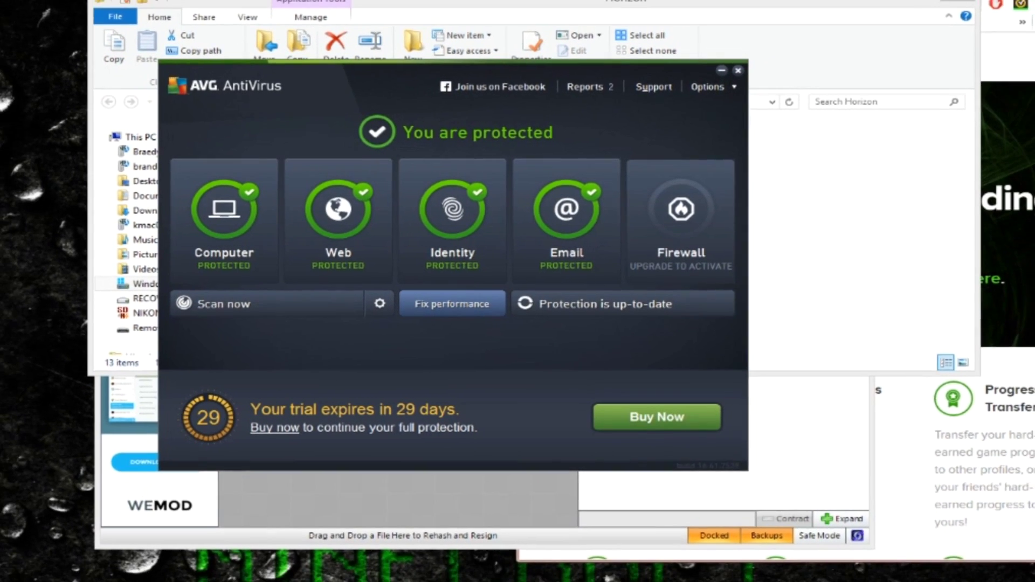